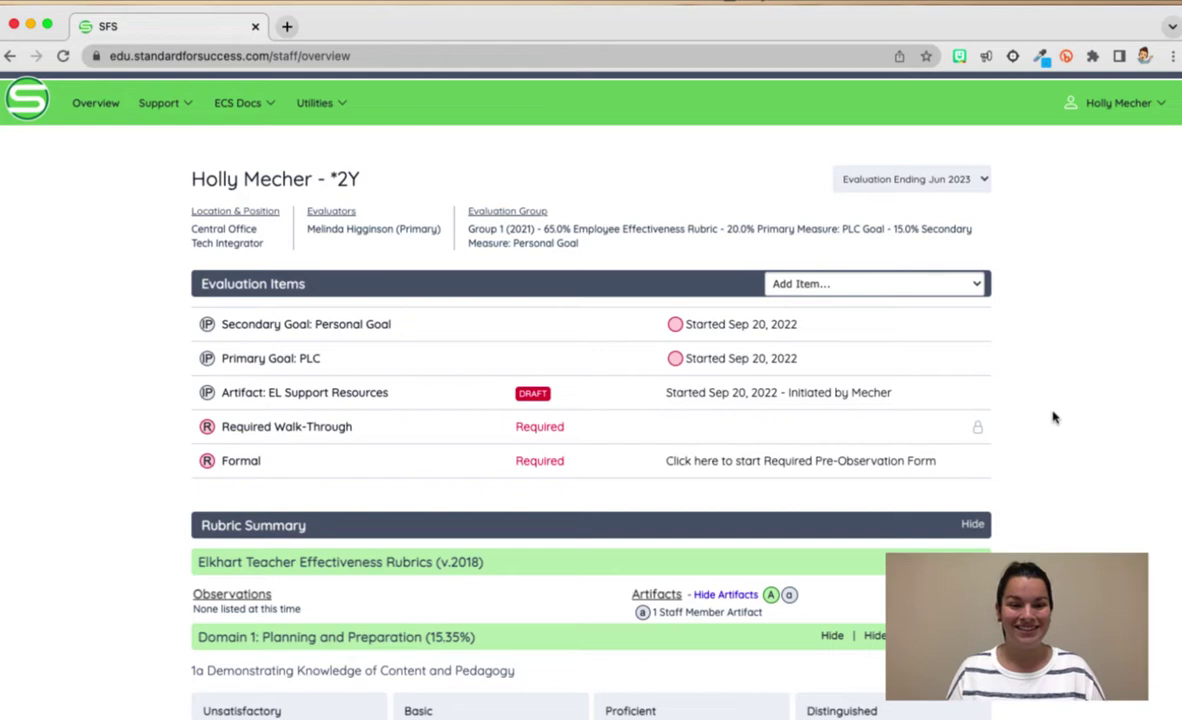
Review the evaluation items and the Elkhart Teacher Effectiveness Rubrics in the rubric summary on the overview page.
{"action": "scroll", "coordinate": [1053, 417], "scroll_direction": "down", "scroll_amount": 4}
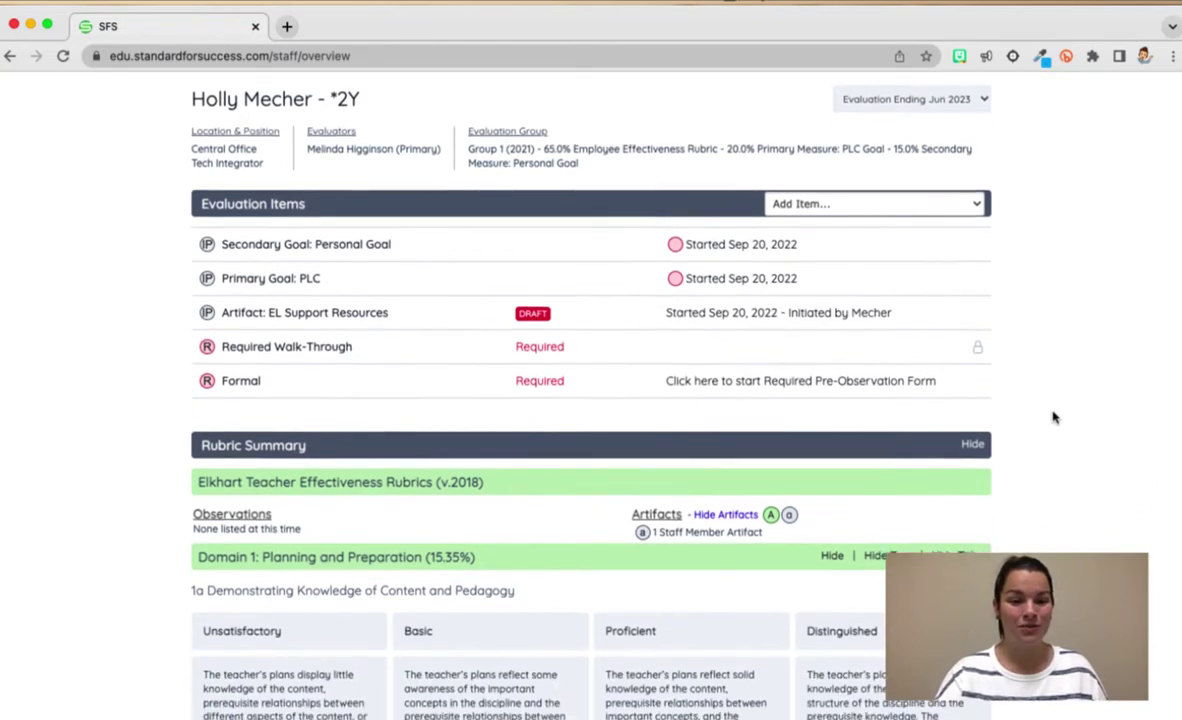
{"action": "scroll", "coordinate": [1053, 417], "scroll_direction": "down", "scroll_amount": 3}
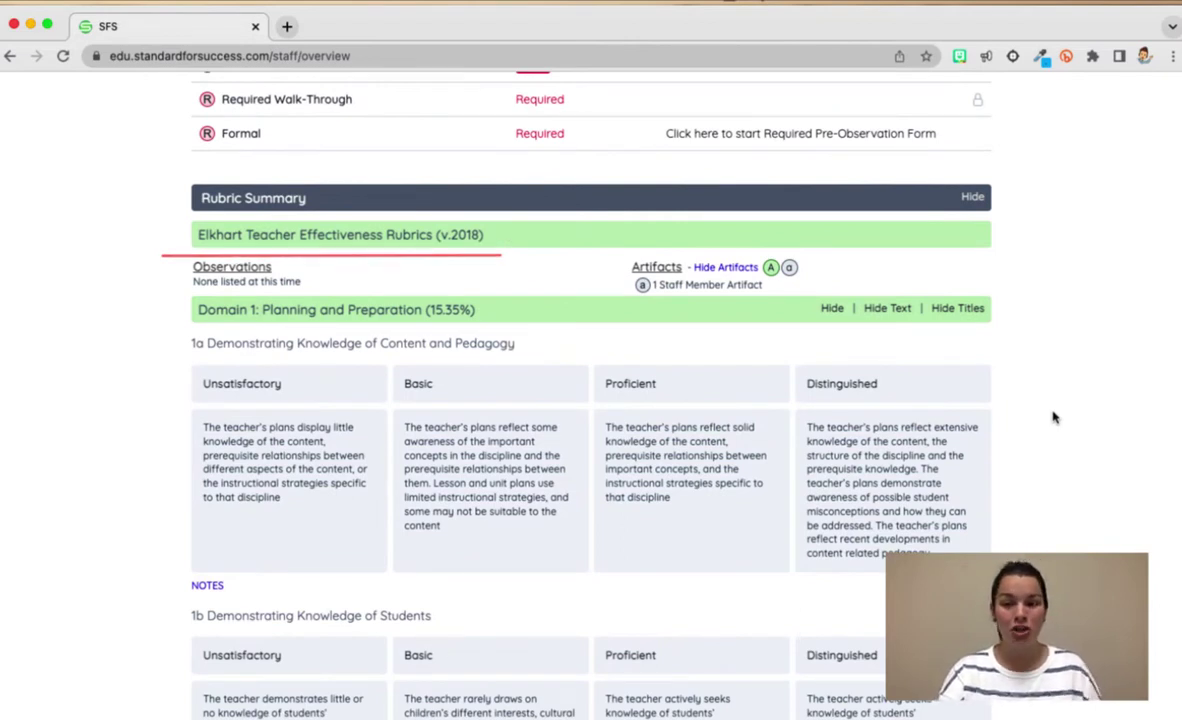
{"action": "scroll", "coordinate": [1053, 417], "scroll_direction": "down", "scroll_amount": 2}
{"action": "scroll", "coordinate": [1053, 417], "scroll_direction": "down", "scroll_amount": 2}
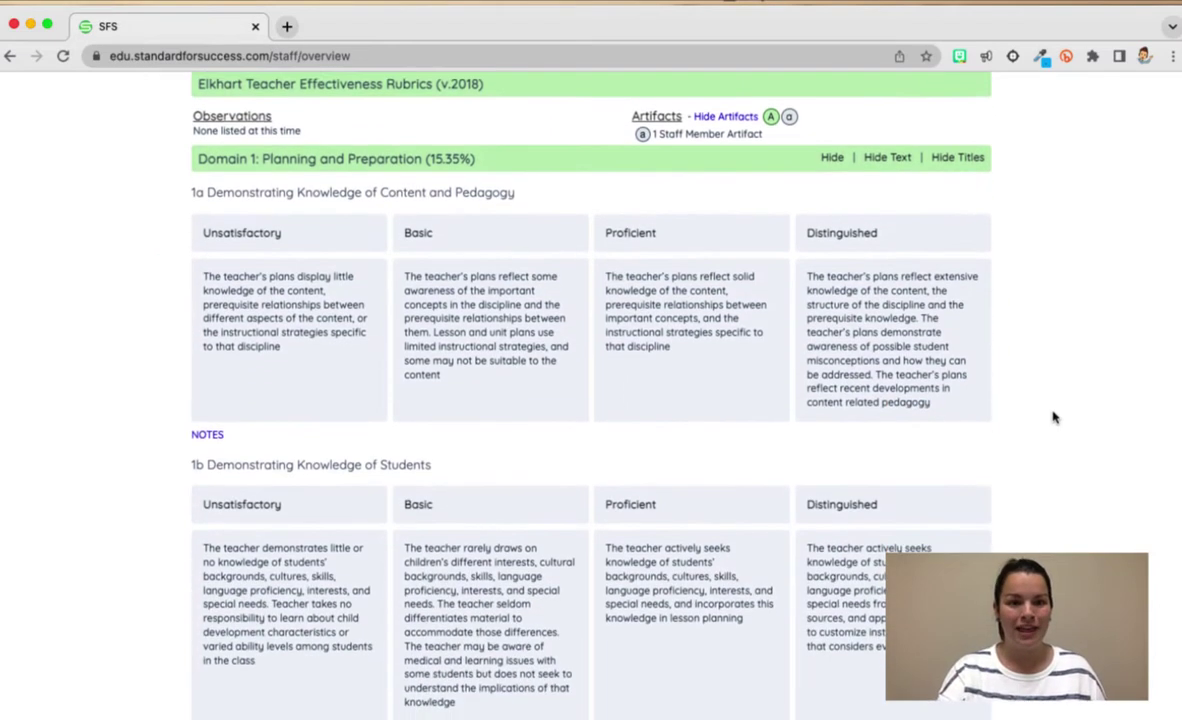
{"action": "scroll", "coordinate": [1053, 417], "scroll_direction": "down", "scroll_amount": 1}
{"action": "scroll", "coordinate": [1053, 417], "scroll_direction": "down", "scroll_amount": 2}
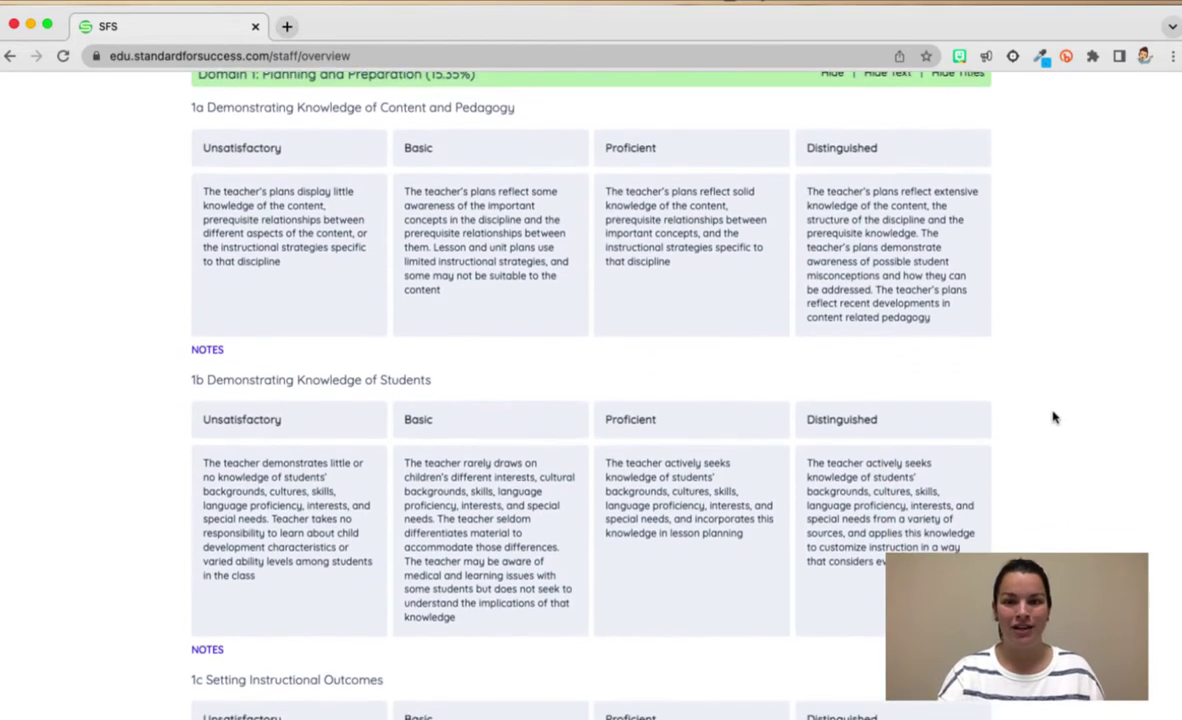
{"action": "scroll", "coordinate": [1053, 417], "scroll_direction": "up", "scroll_amount": 12}
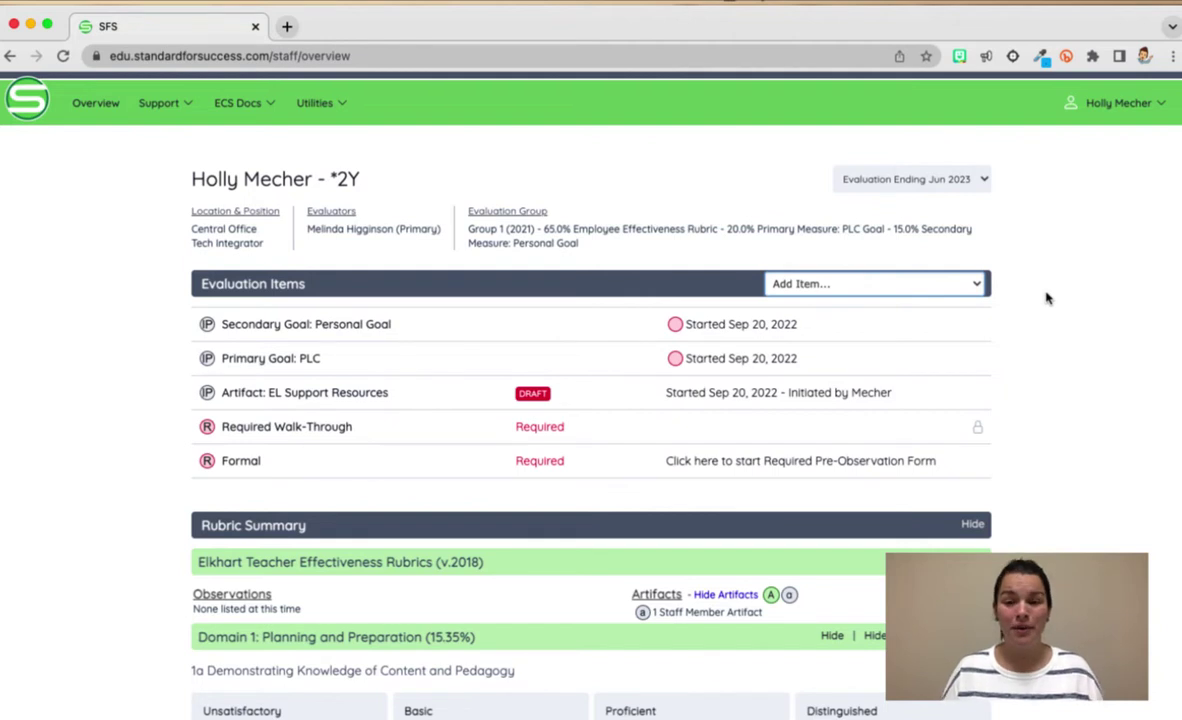
Open a new Primary Goal: PLC form from the evaluation items and examine its goal-setting fields.
{"action": "left_click", "coordinate": [975, 285]}
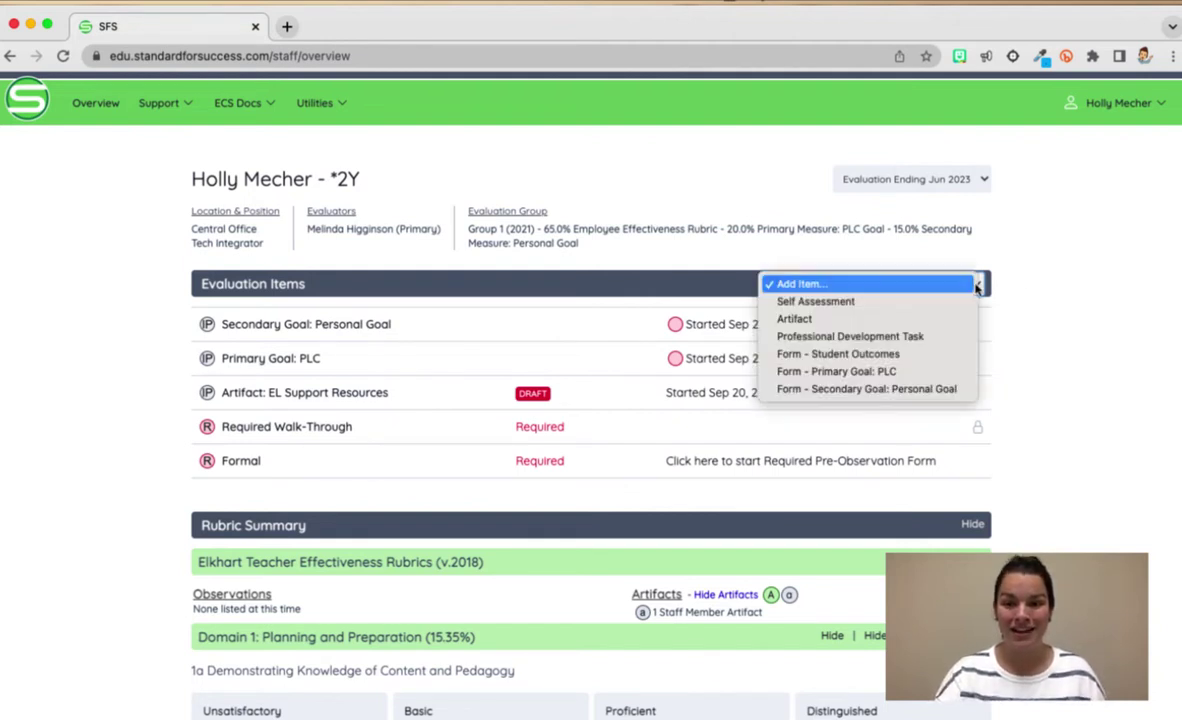
{"action": "left_click", "coordinate": [948, 377]}
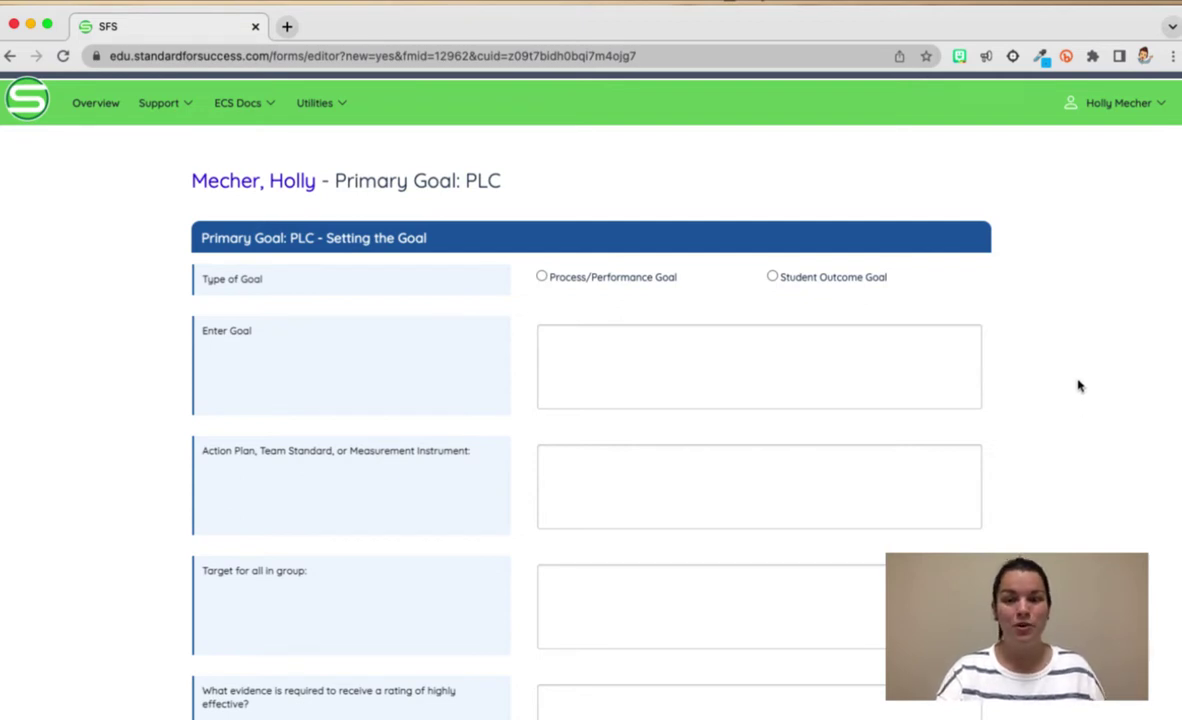
{"action": "scroll", "coordinate": [1062, 383], "scroll_direction": "down", "scroll_amount": 3}
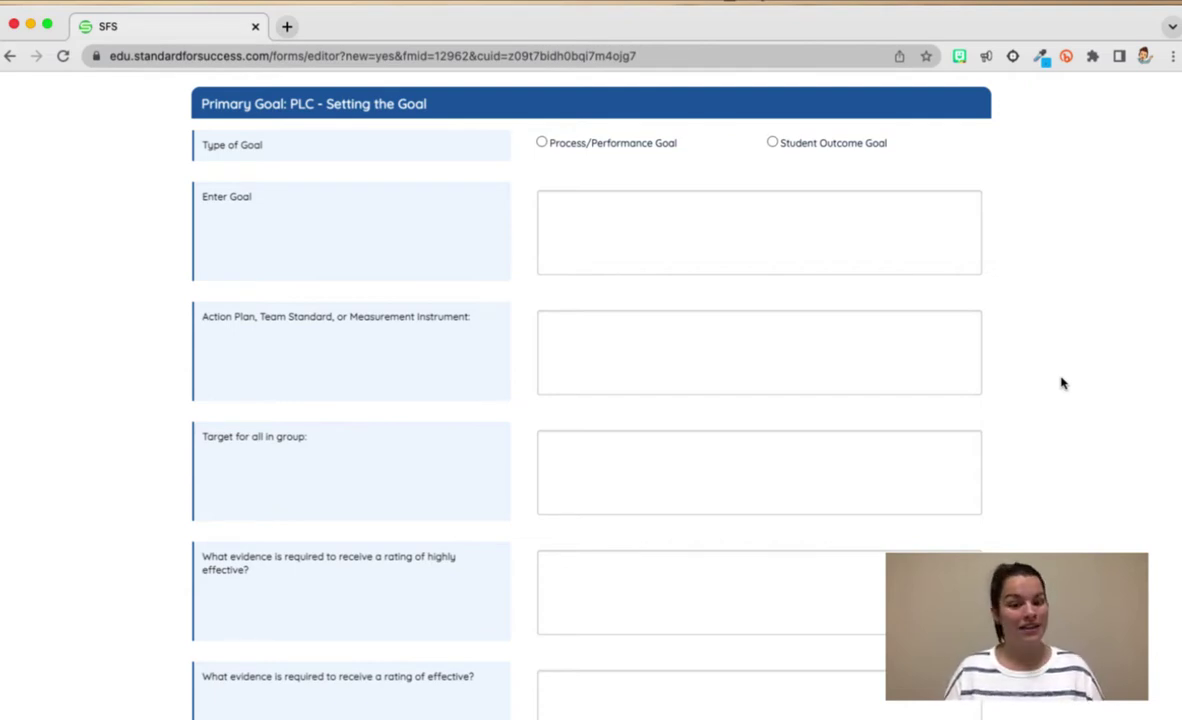
{"action": "scroll", "coordinate": [1062, 383], "scroll_direction": "down", "scroll_amount": 7}
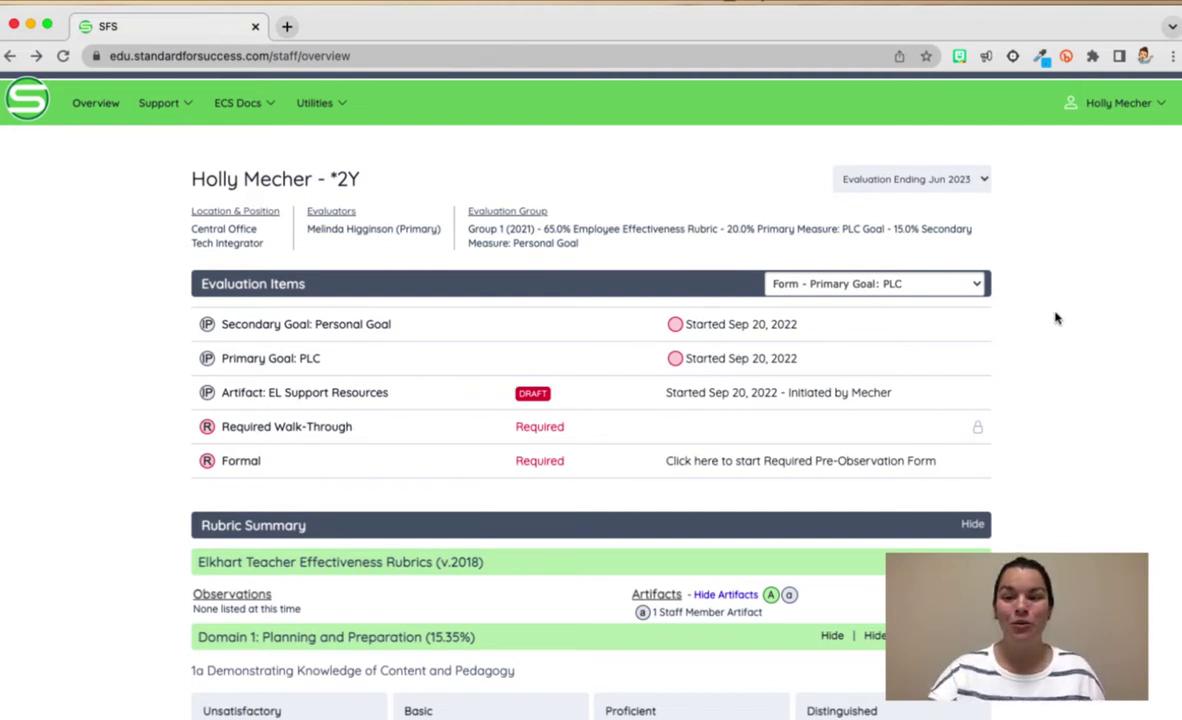
Add a new artifact to the evaluation and title it "Blog Posts".
{"action": "left_click", "coordinate": [977, 287]}
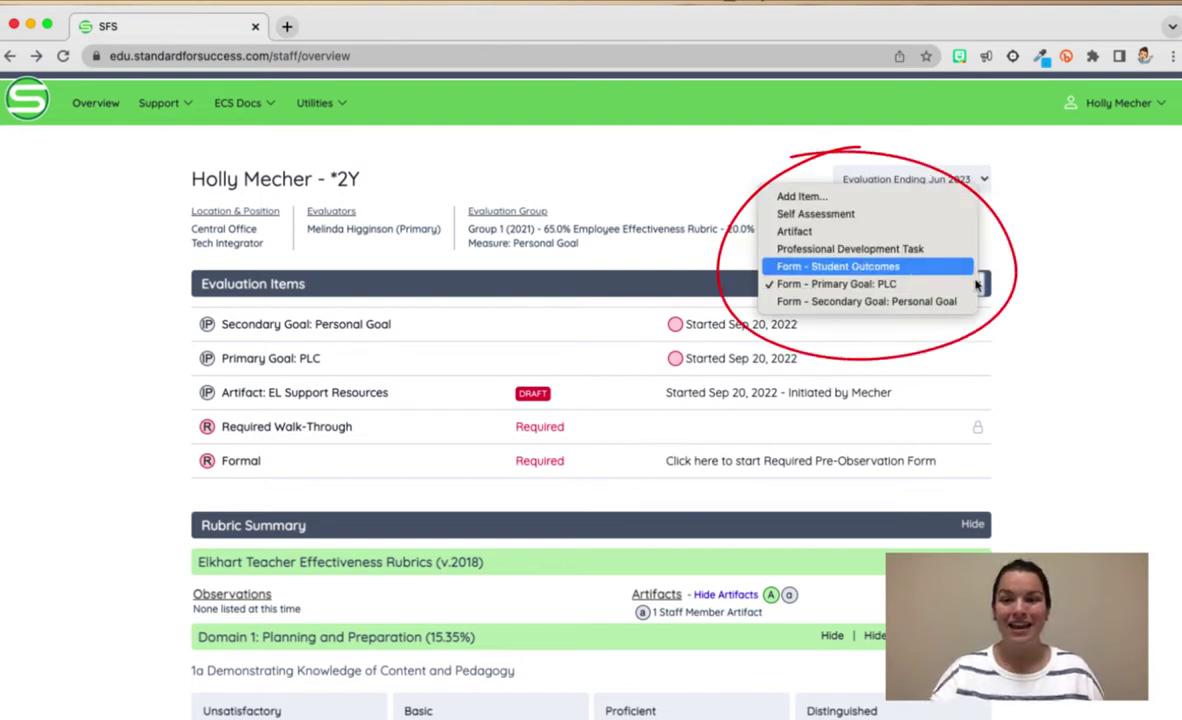
{"action": "left_click", "coordinate": [905, 231]}
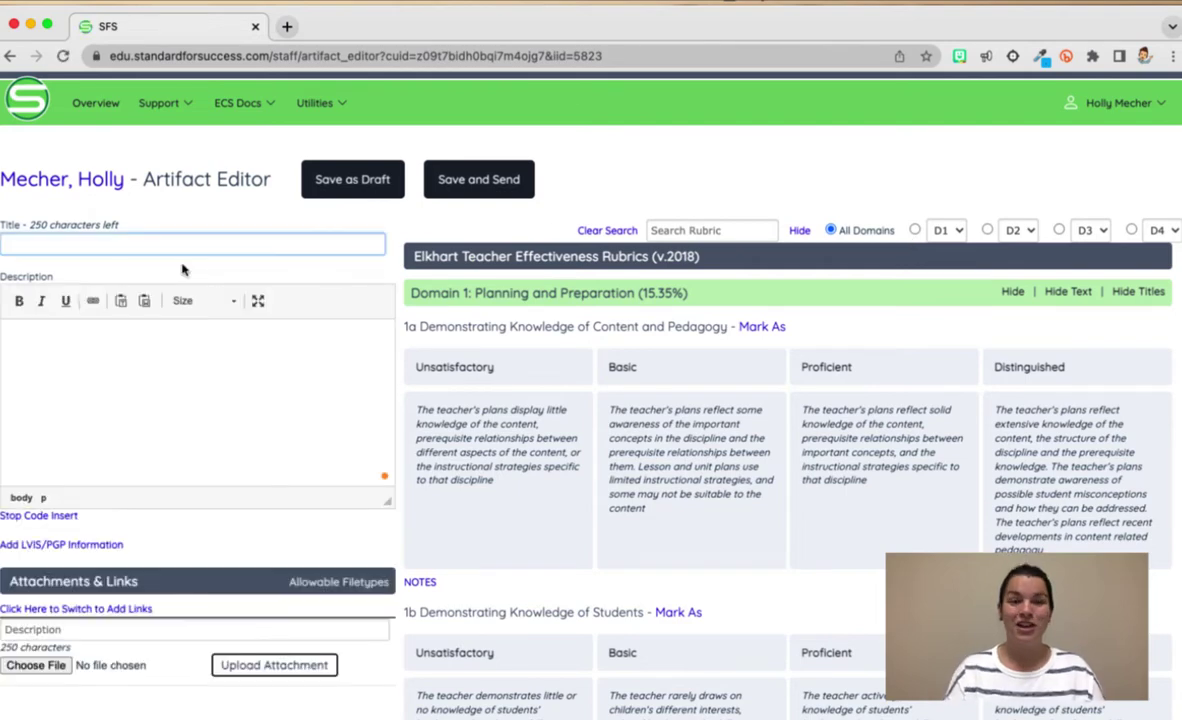
{"action": "type", "text": "Blog Posts"}
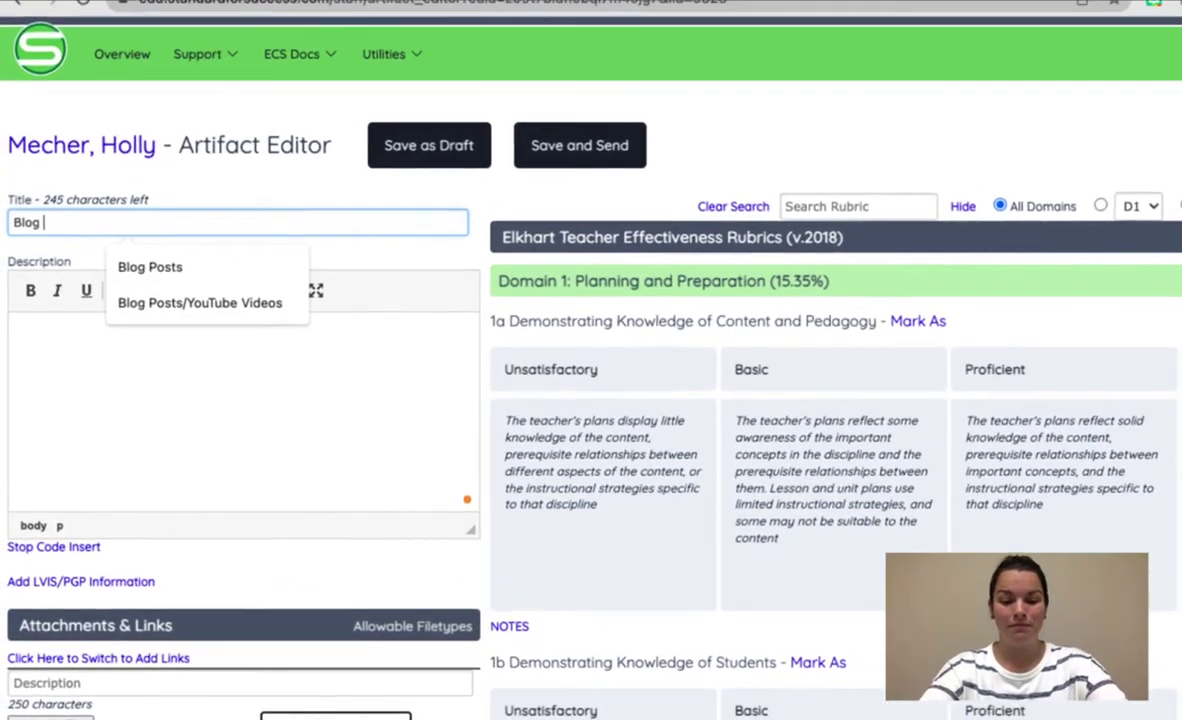
Fill in the artifact's description with "Description." and a second paragraph reading "Links".
{"action": "left_click", "coordinate": [143, 380]}
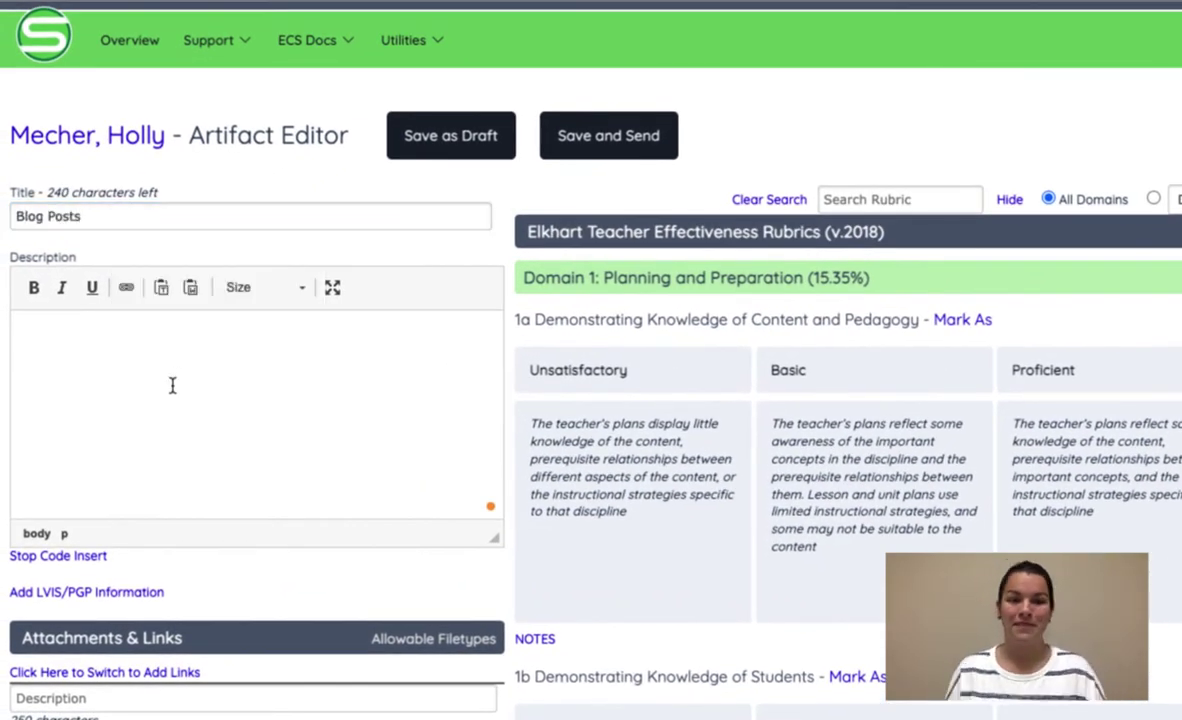
{"action": "type", "text": "Des"}
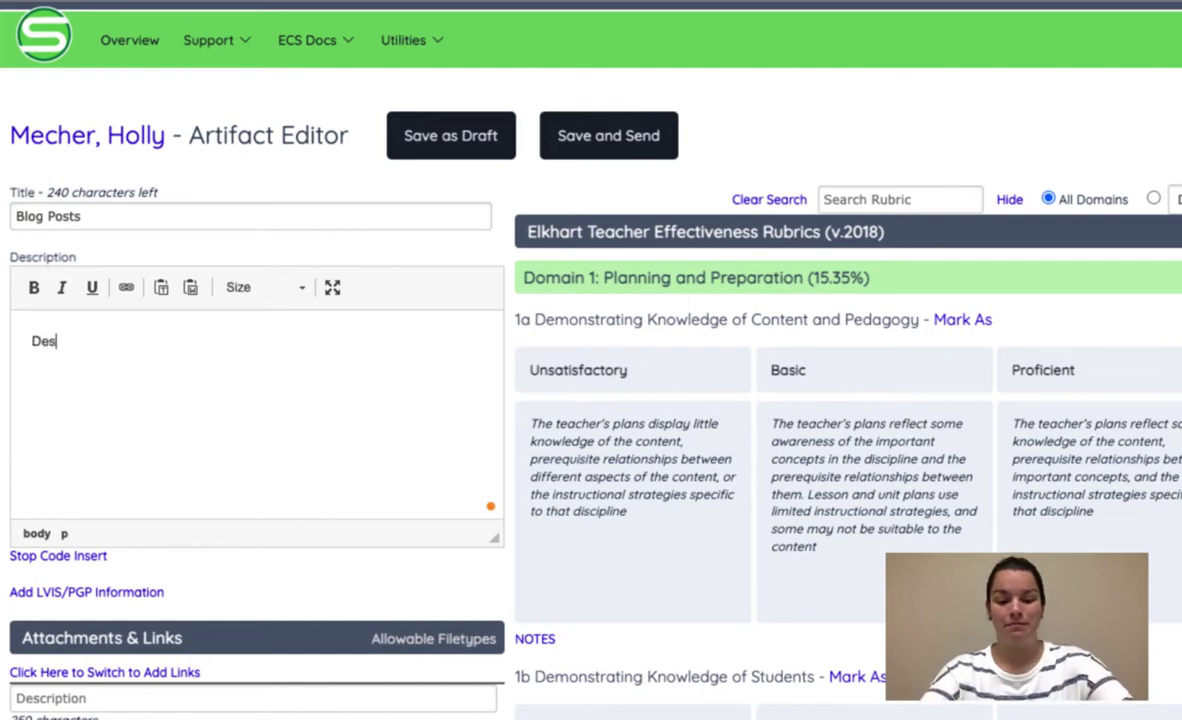
{"action": "type", "text": "cription"}
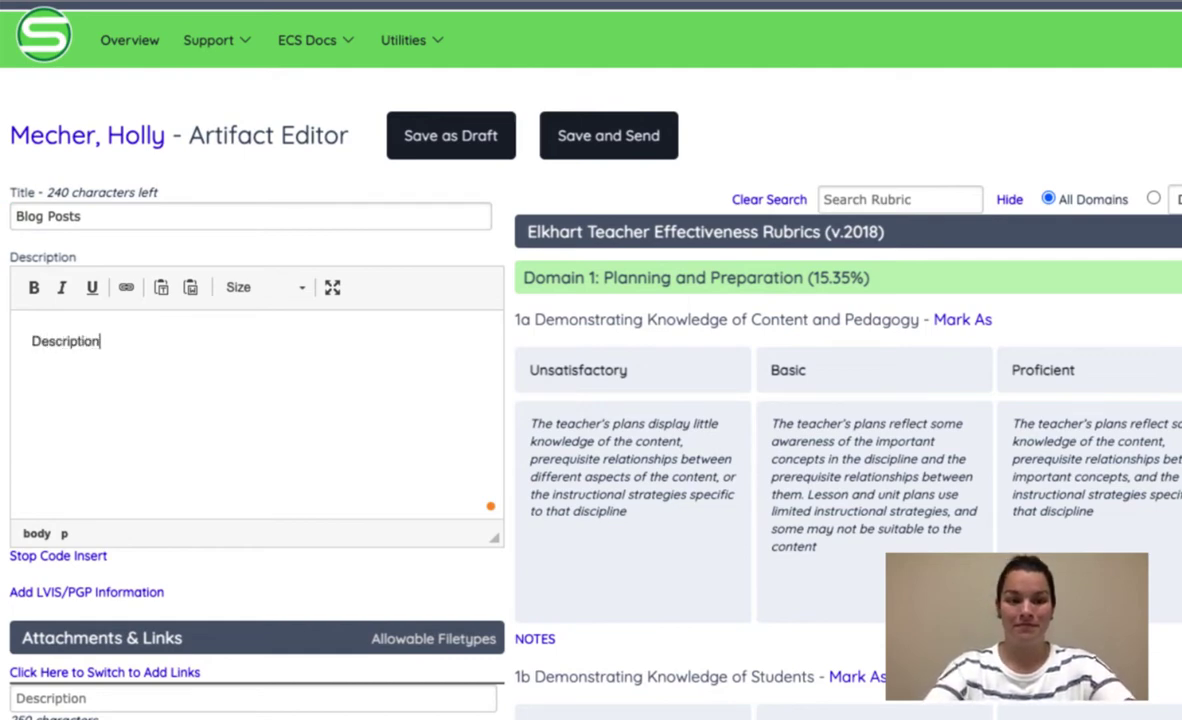
{"action": "type", "text": "."}
{"action": "key", "text": "Return"}
{"action": "type", "text": "Links"}
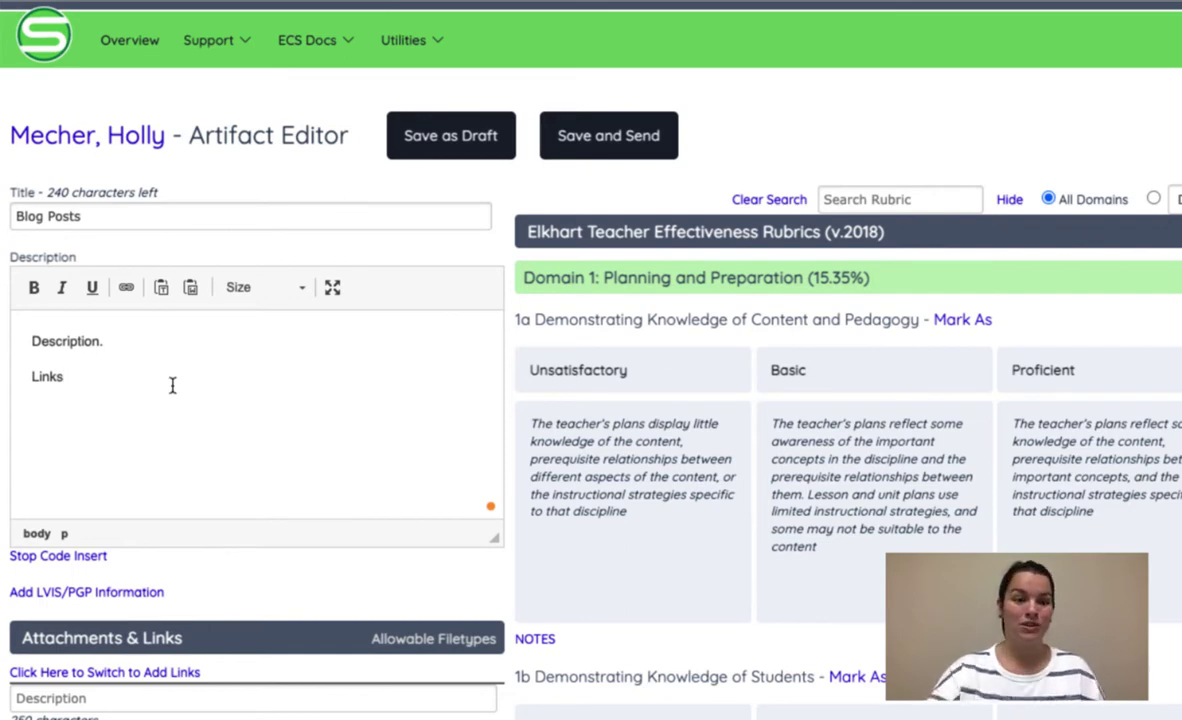
Start a hyperlink on the word "Links" in the artifact description, beginning its URL with "http".
{"action": "double_click", "coordinate": [45, 377]}
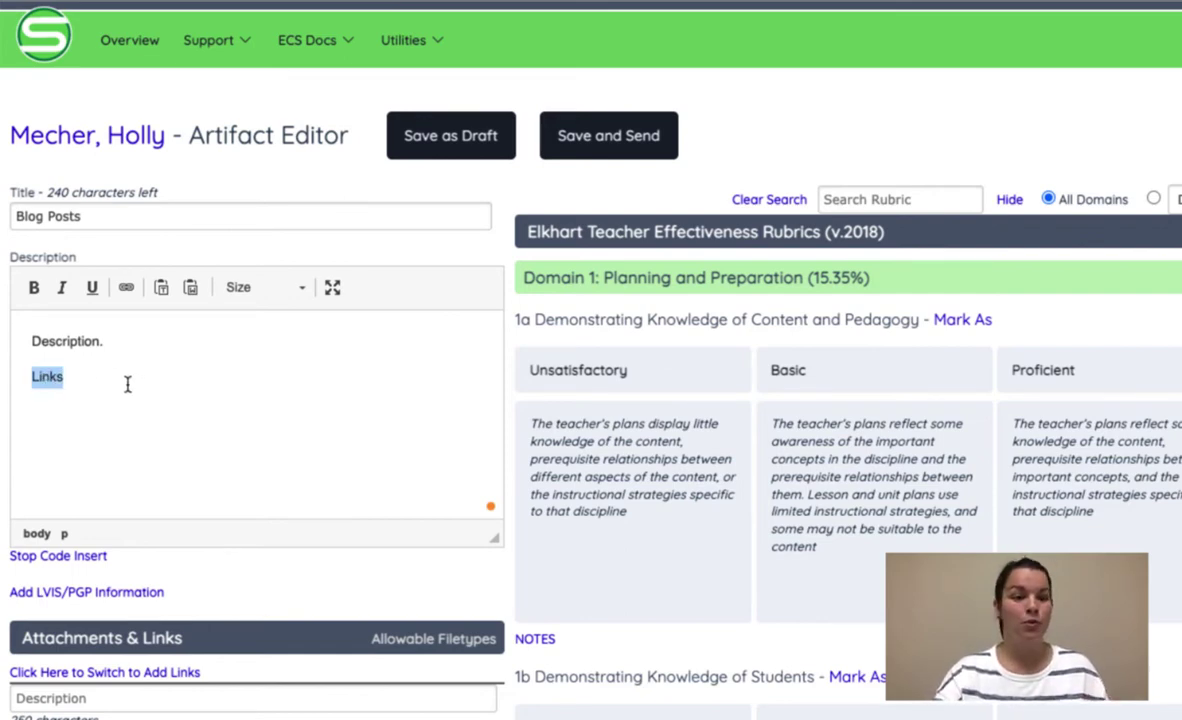
{"action": "left_click", "coordinate": [127, 290]}
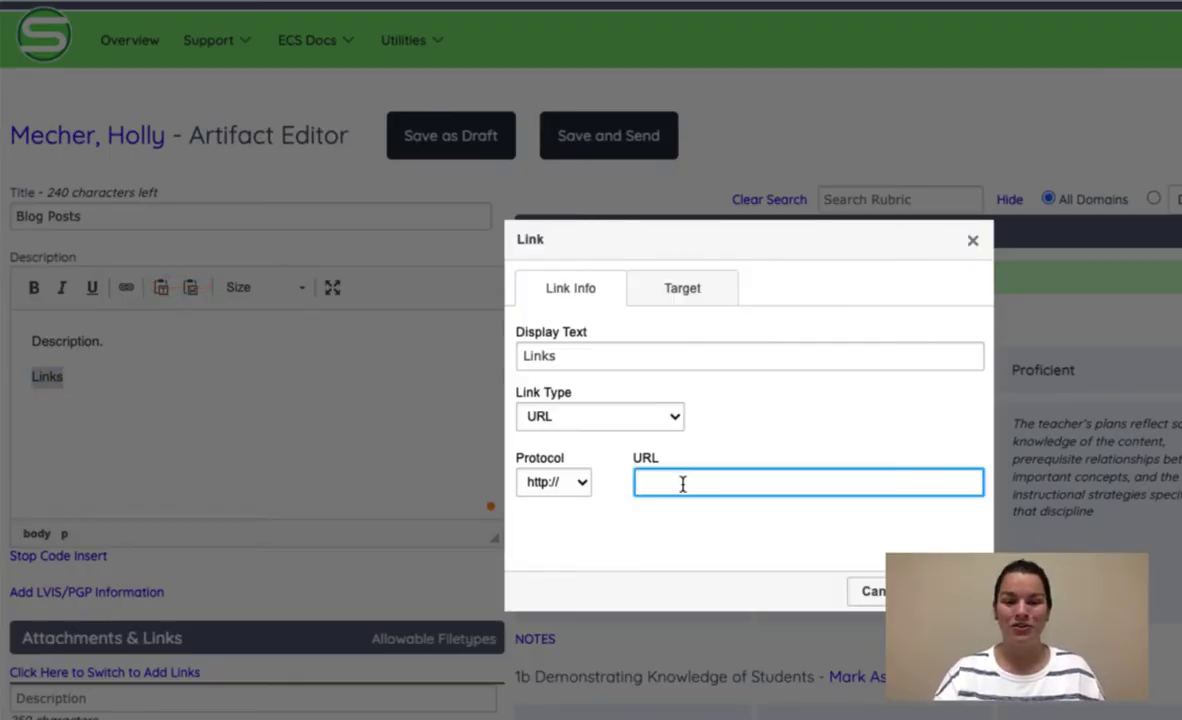
{"action": "type", "text": "http"}
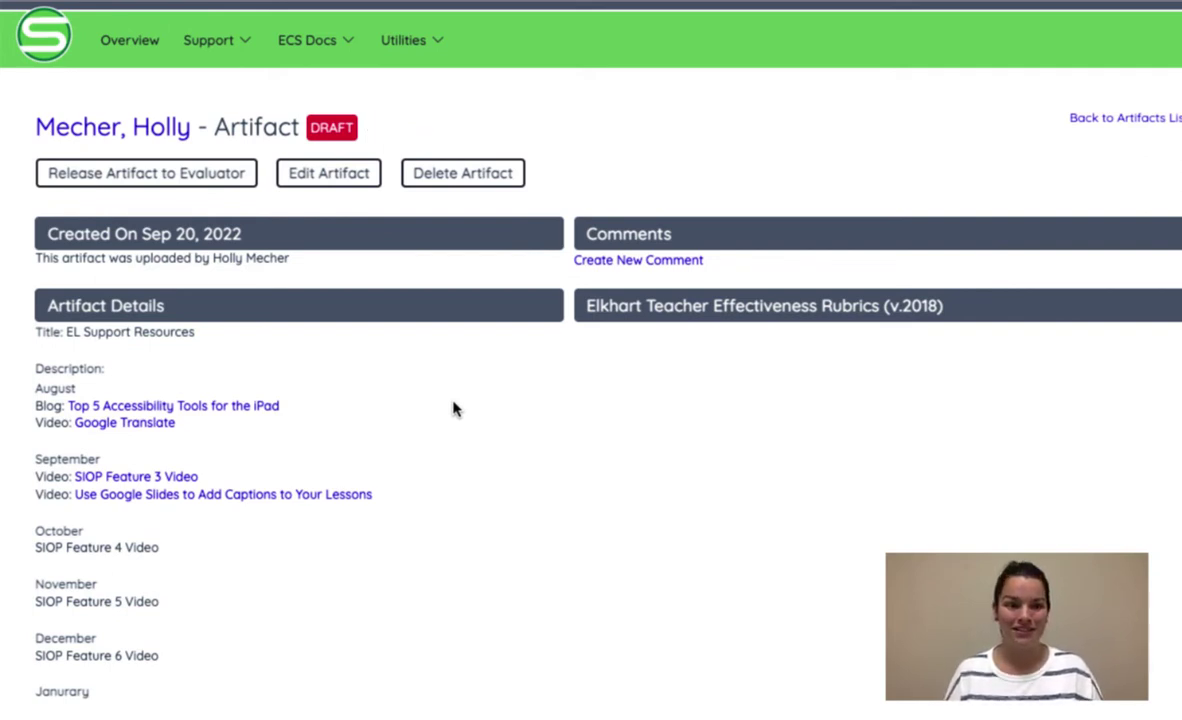
Review the details of existing artifacts and the observation and artifact marks on the rubric.
{"action": "scroll", "coordinate": [524, 344], "scroll_direction": "down", "scroll_amount": 1}
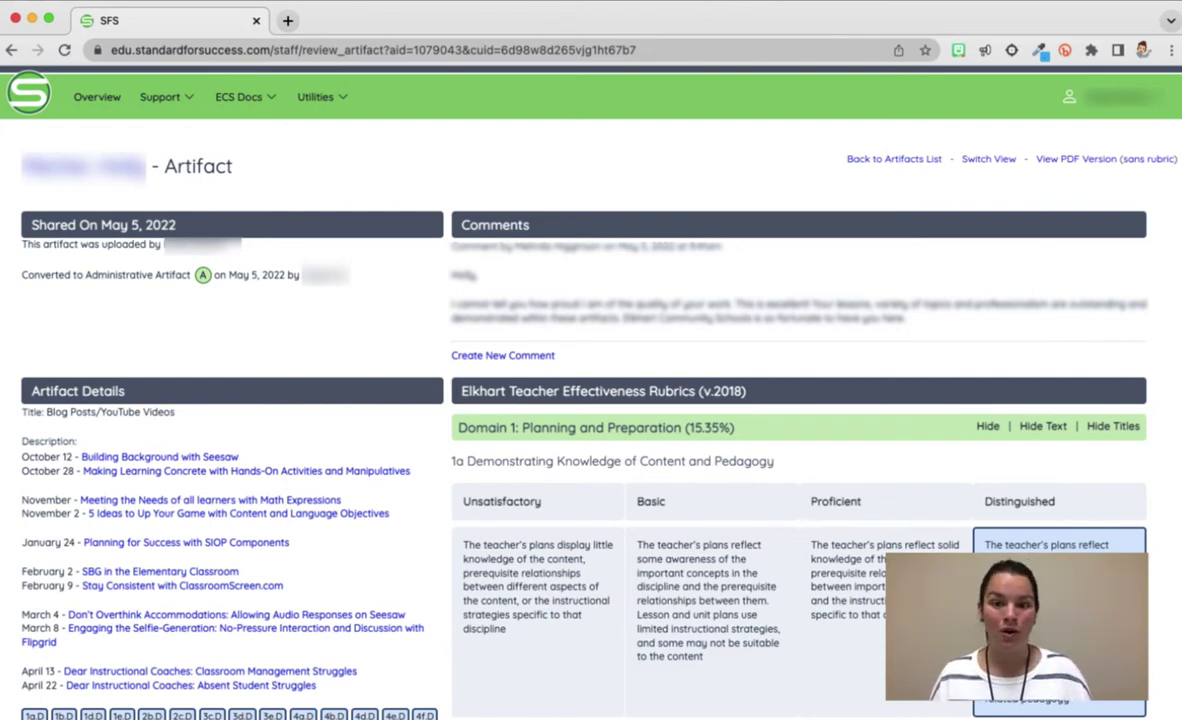
{"action": "scroll", "coordinate": [1158, 483], "scroll_direction": "down", "scroll_amount": 5}
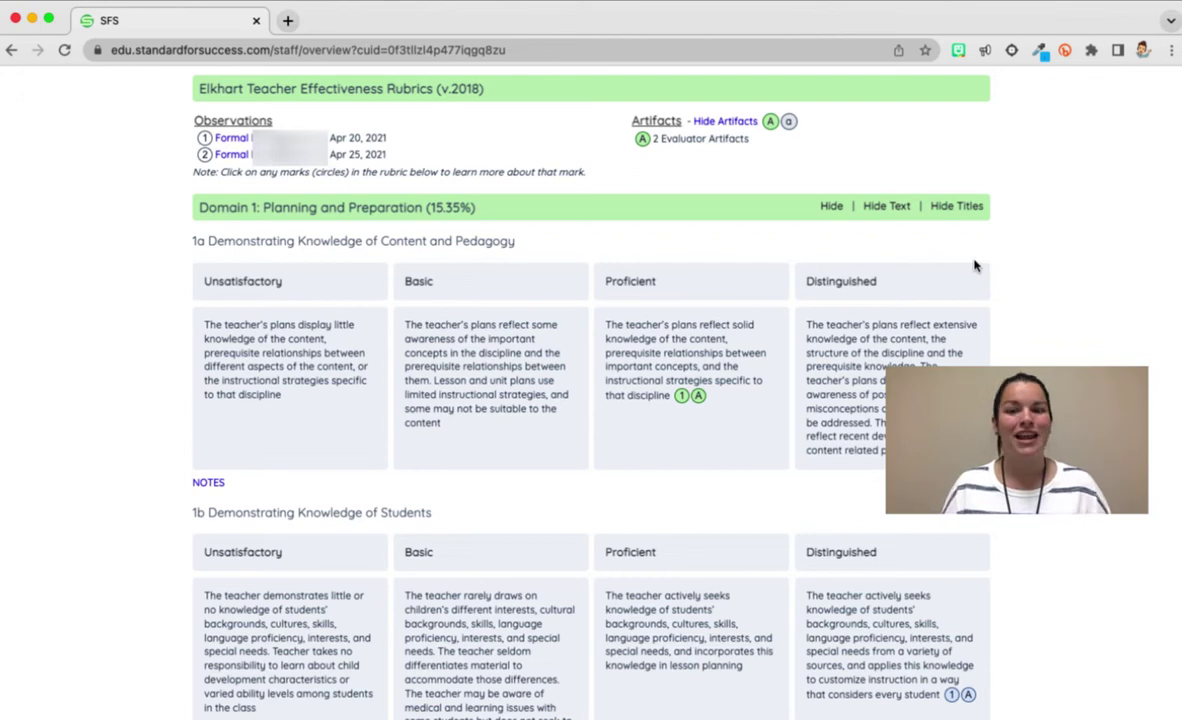
{"action": "scroll", "coordinate": [975, 265], "scroll_direction": "down", "scroll_amount": 20}
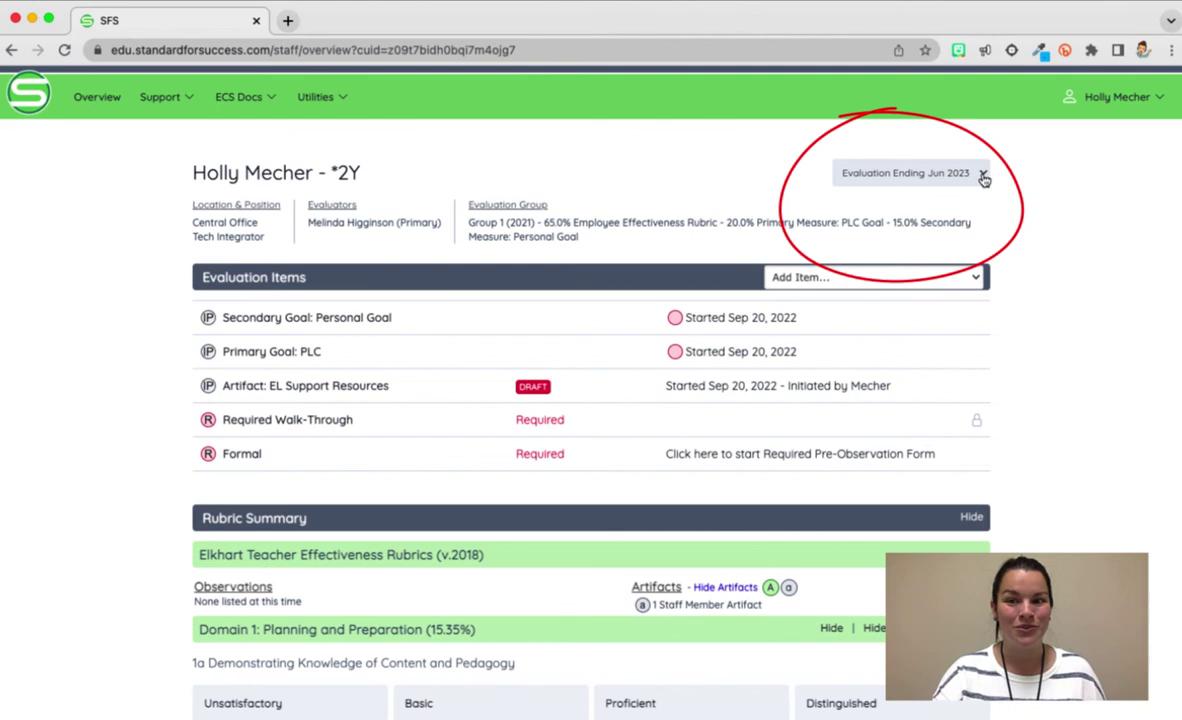
View the selectable evaluation periods and the item types that can be added to the evaluation.
{"action": "left_click", "coordinate": [984, 178]}
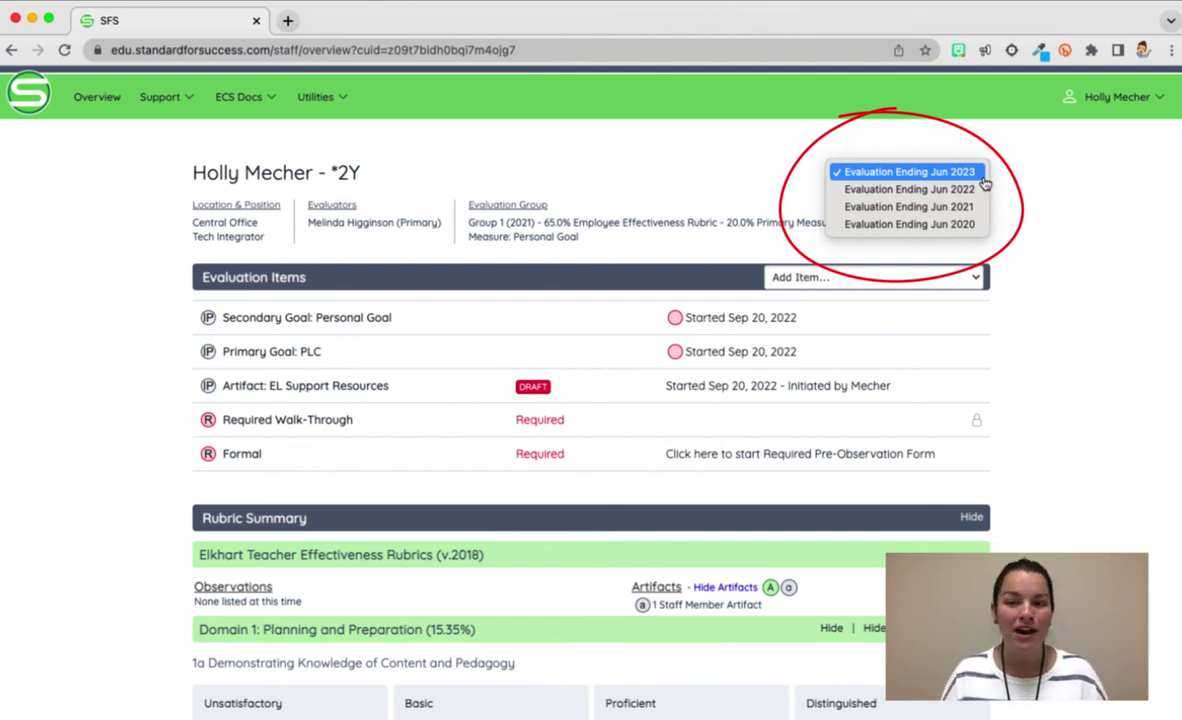
{"action": "left_click", "coordinate": [1040, 211]}
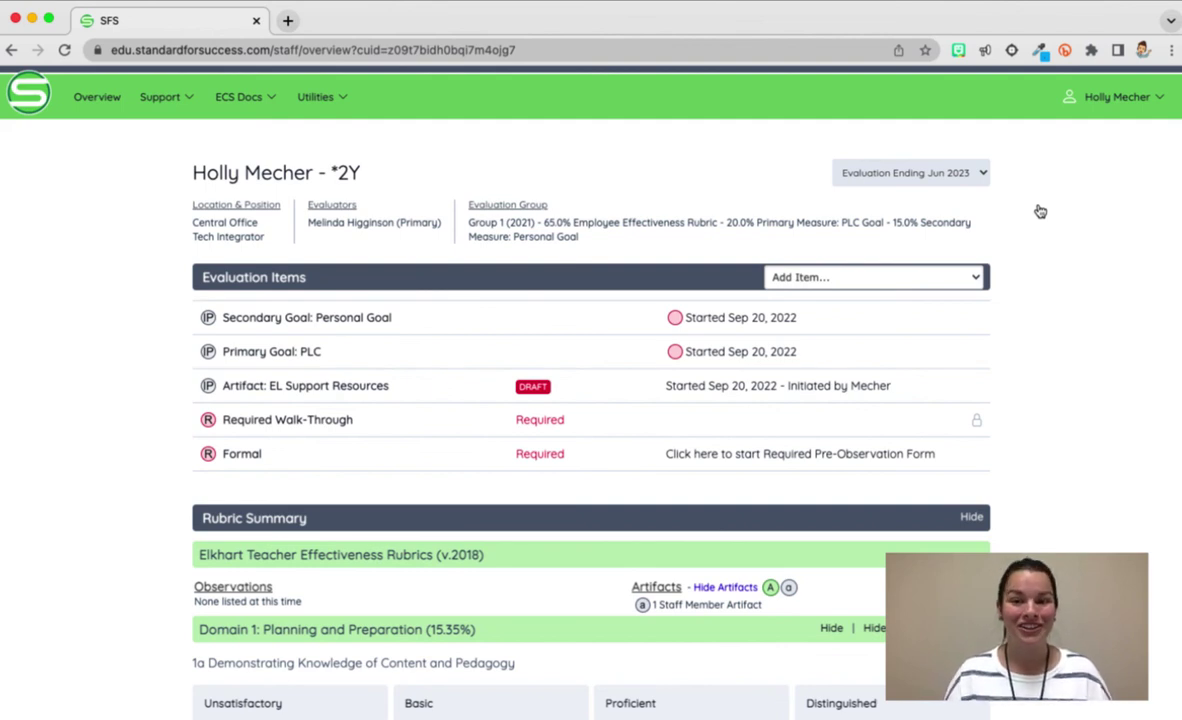
{"action": "left_click", "coordinate": [976, 279]}
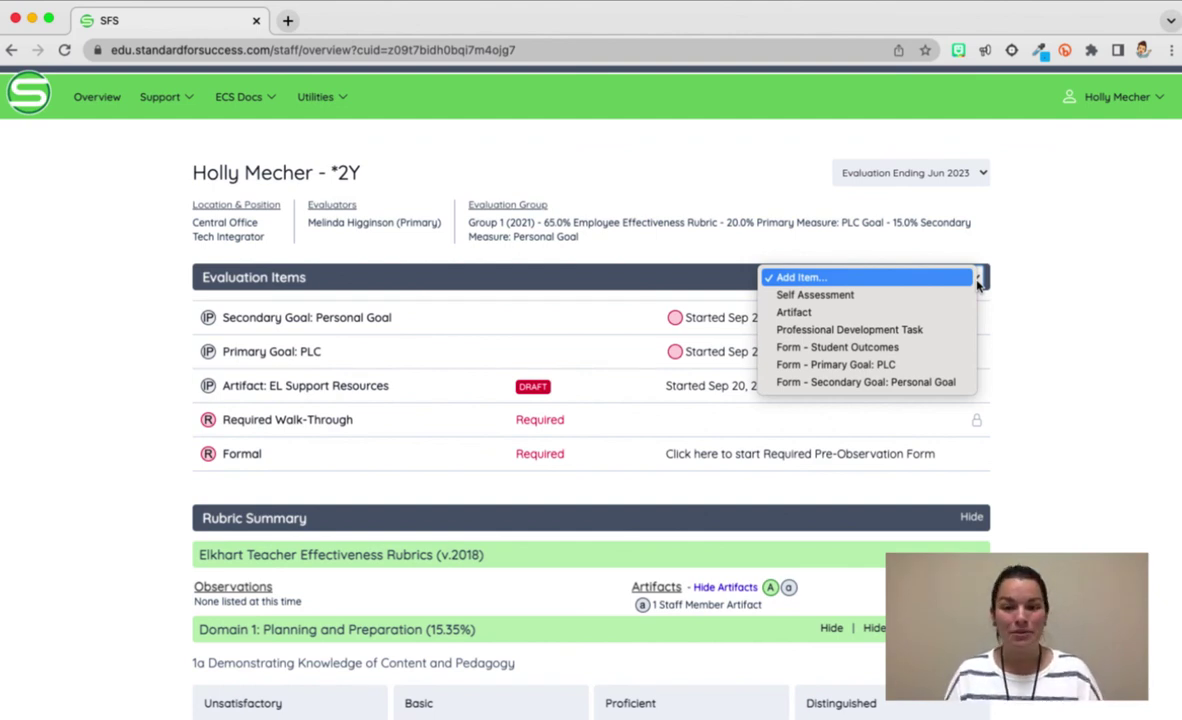
{"action": "left_click", "coordinate": [1041, 281]}
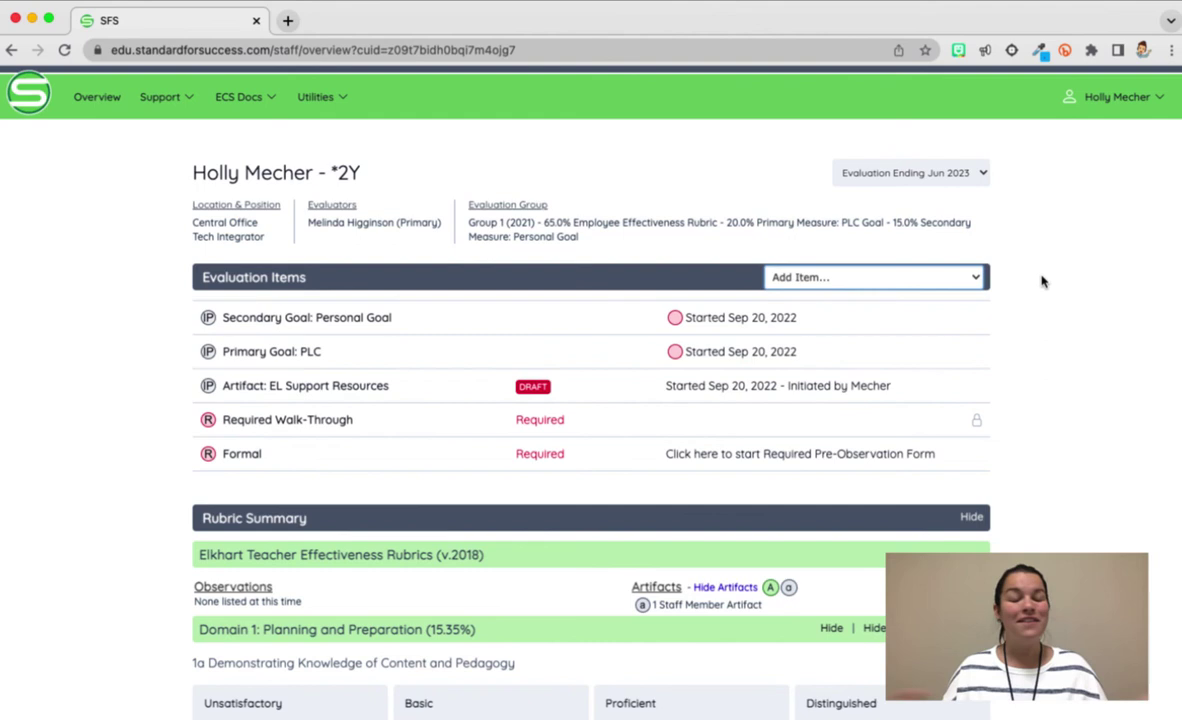